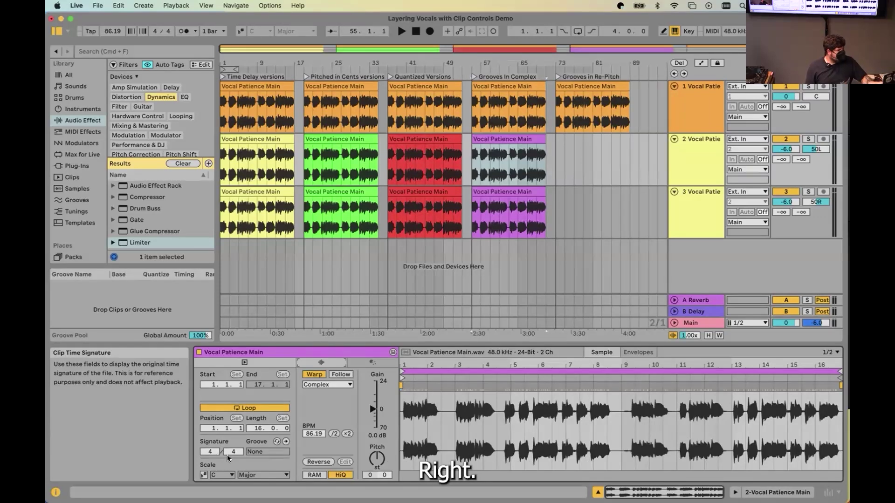
# Clear the browser's Dynamics filter and start hot-swapping the groove of track 2's Grooves In Complex clip
pyautogui.click(184, 162)
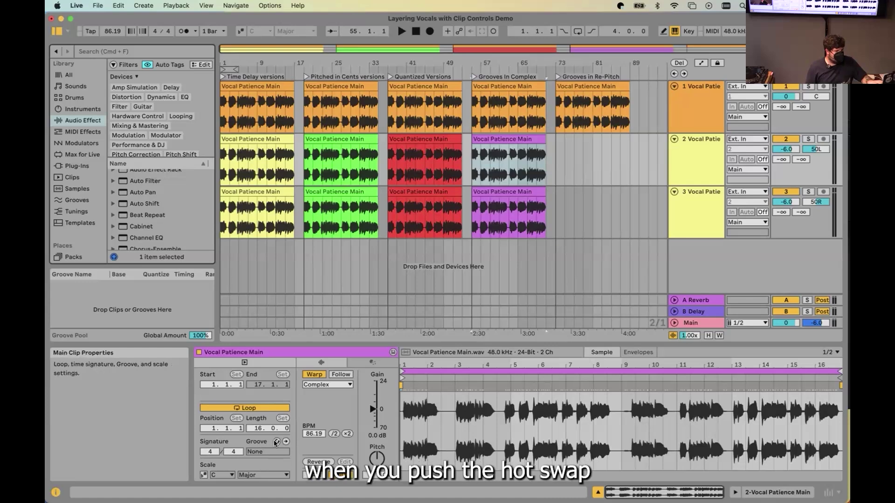
pyautogui.click(276, 441)
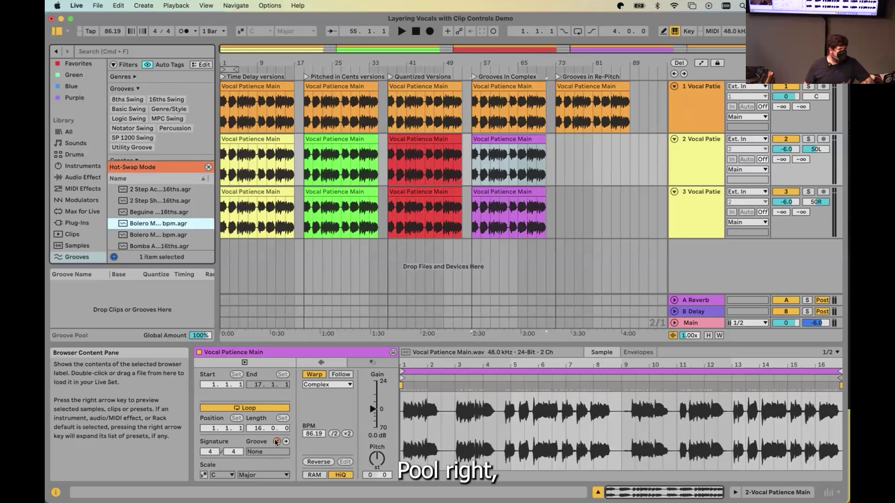
pyautogui.click(68, 31)
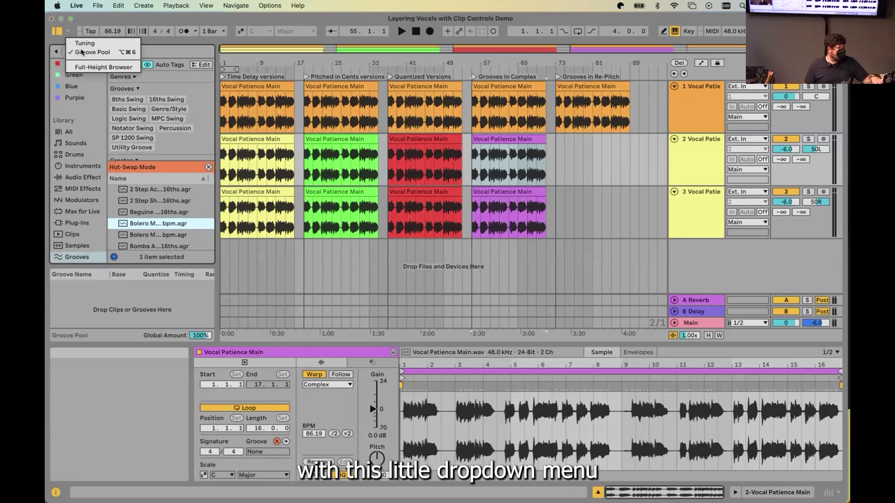
pyautogui.click(66, 29)
# Filter the grooves by 8ths Swing and apply Swing 8ths 59 to track 2's Grooves In Complex clip
pyautogui.scroll(-2, 73, 239)
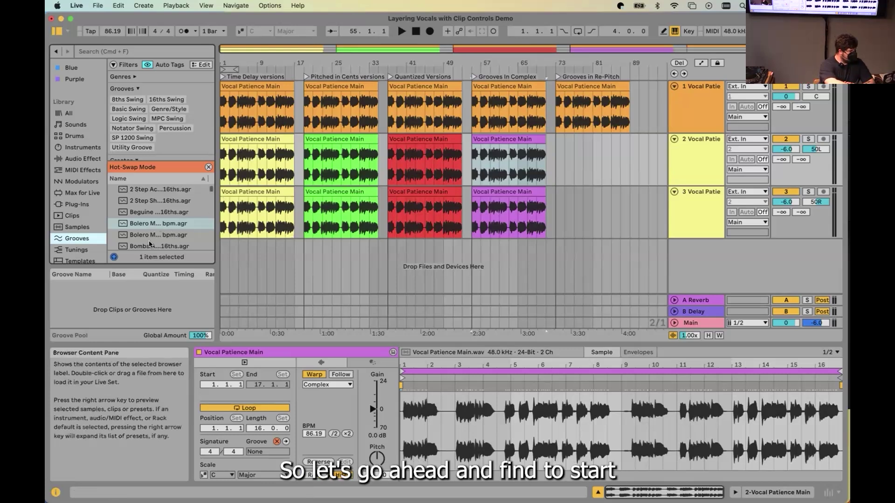
pyautogui.scroll(-1, 163, 219)
pyautogui.scroll(-4, 162, 213)
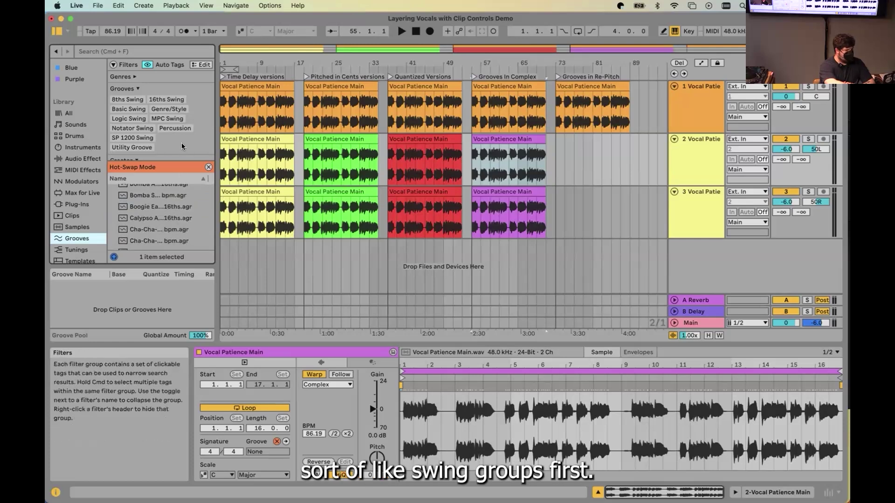
pyautogui.scroll(-1, 178, 147)
pyautogui.scroll(1, 162, 129)
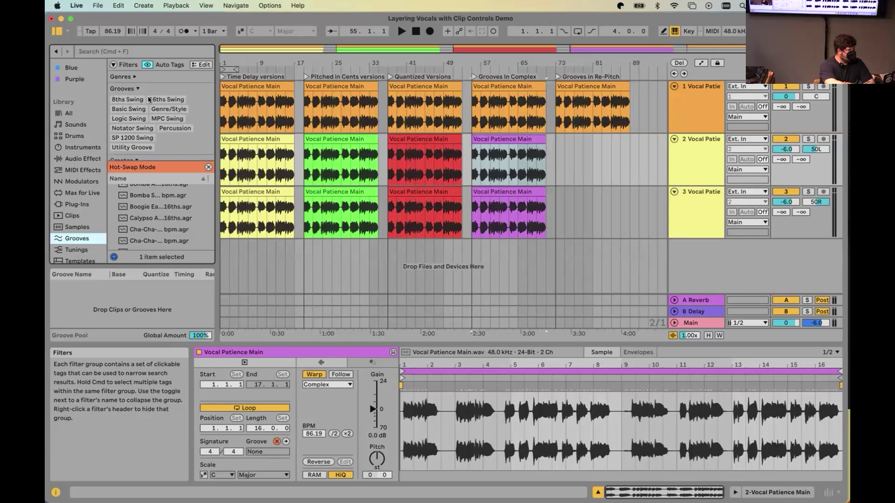
pyautogui.click(134, 99)
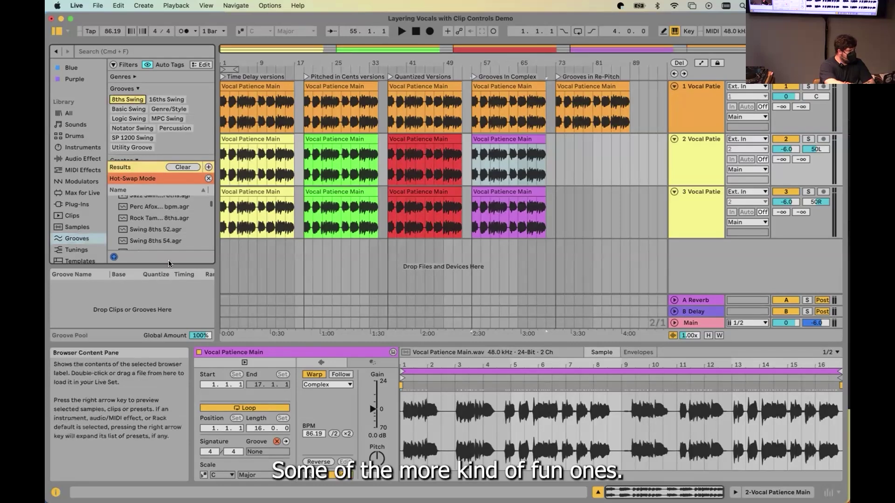
pyautogui.scroll(-2, 184, 229)
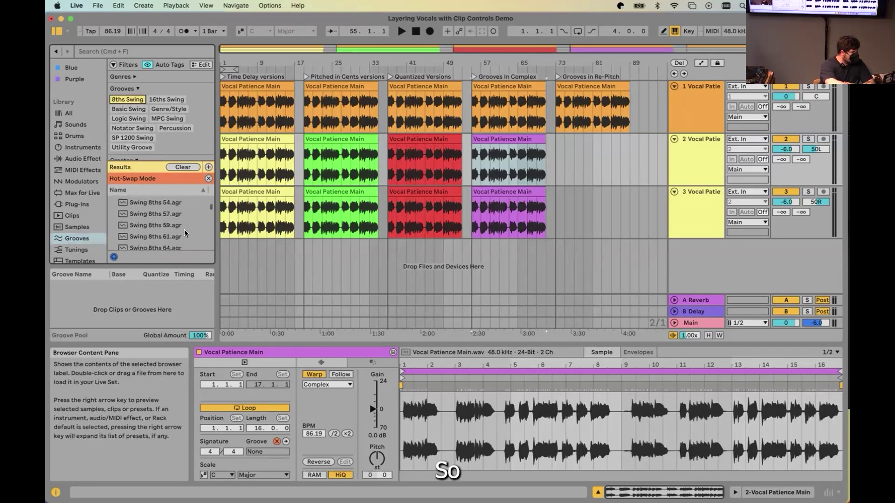
pyautogui.scroll(1, 194, 221)
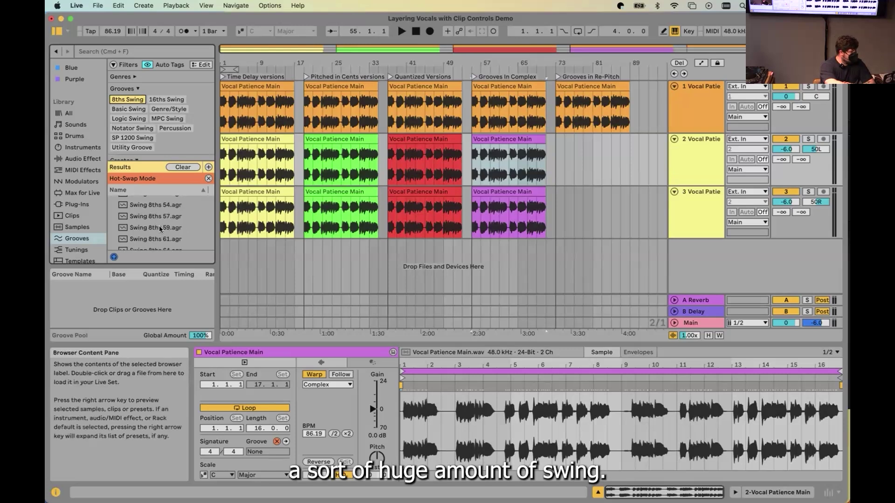
pyautogui.doubleClick(158, 227)
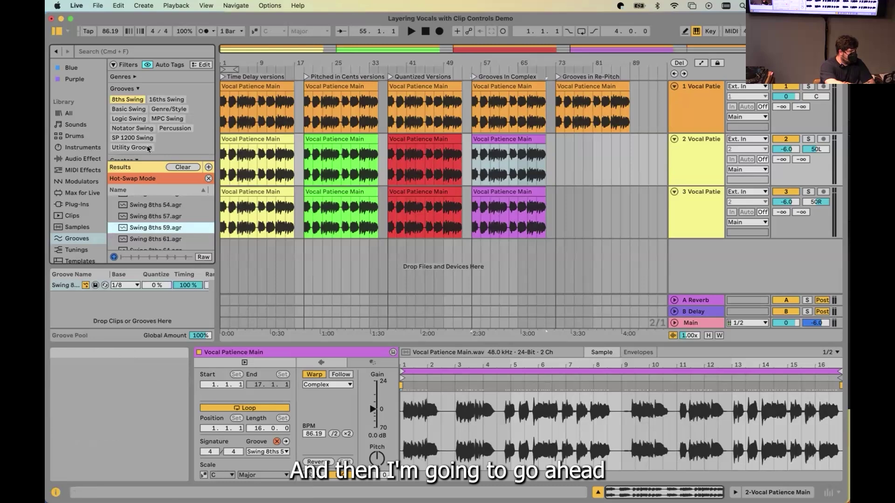
pyautogui.click(161, 98)
pyautogui.scroll(3, 167, 225)
pyautogui.scroll(-5, 167, 227)
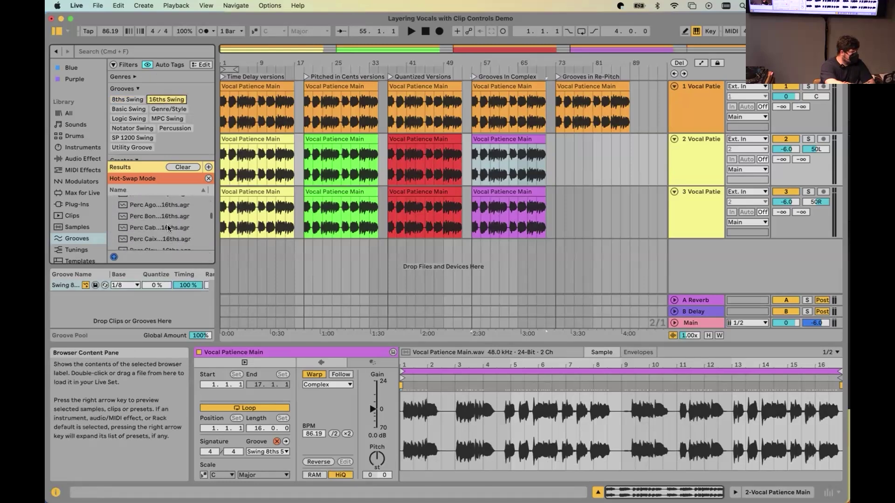
pyautogui.scroll(-5, 168, 228)
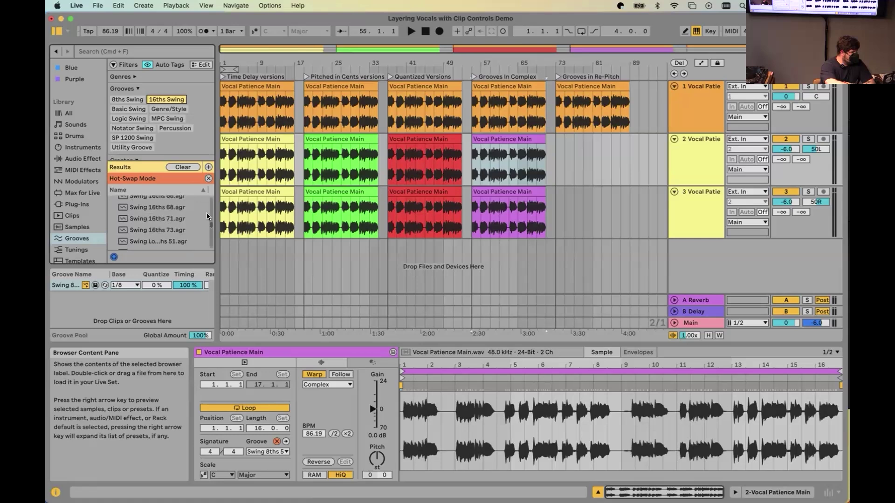
pyautogui.scroll(1, 188, 222)
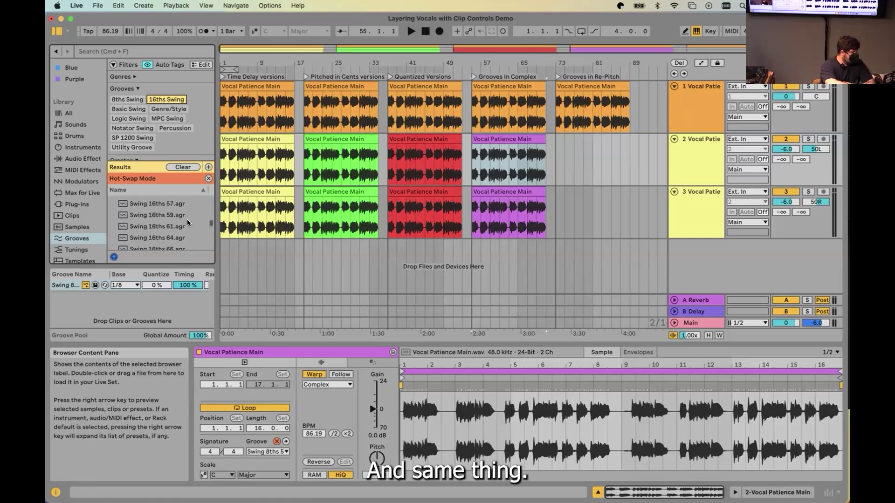
# Filter the grooves by 16ths Swing and assign Swing 16ths 59 to track 3's Grooves In Complex clip
pyautogui.click(474, 199)
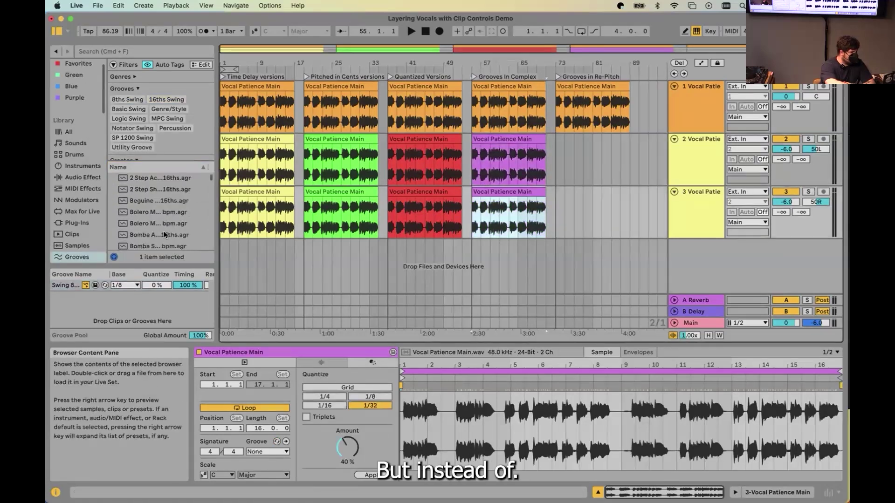
pyautogui.scroll(-5, 189, 227)
pyautogui.click(167, 99)
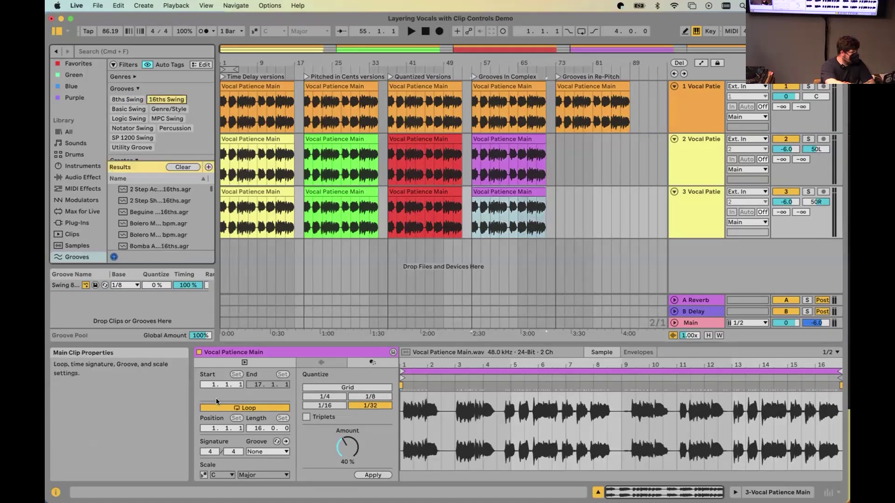
pyautogui.scroll(-5, 175, 226)
pyautogui.scroll(-8, 174, 226)
pyautogui.scroll(-10, 174, 225)
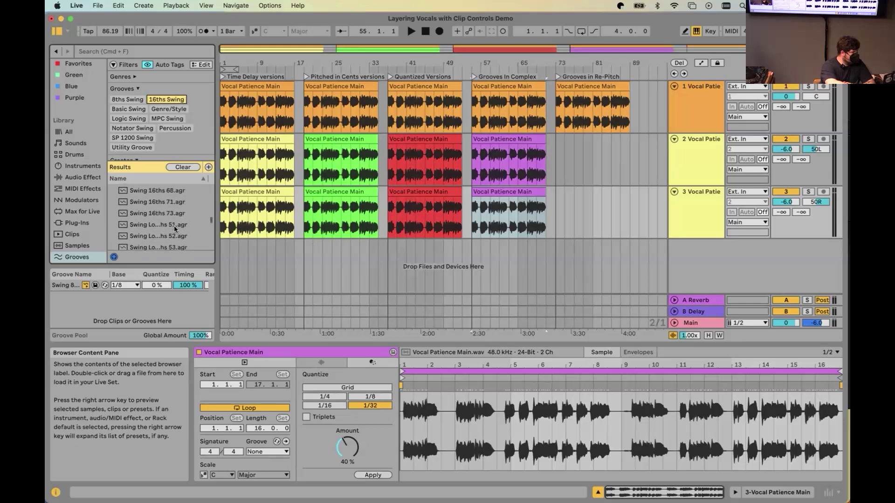
pyautogui.scroll(2, 174, 226)
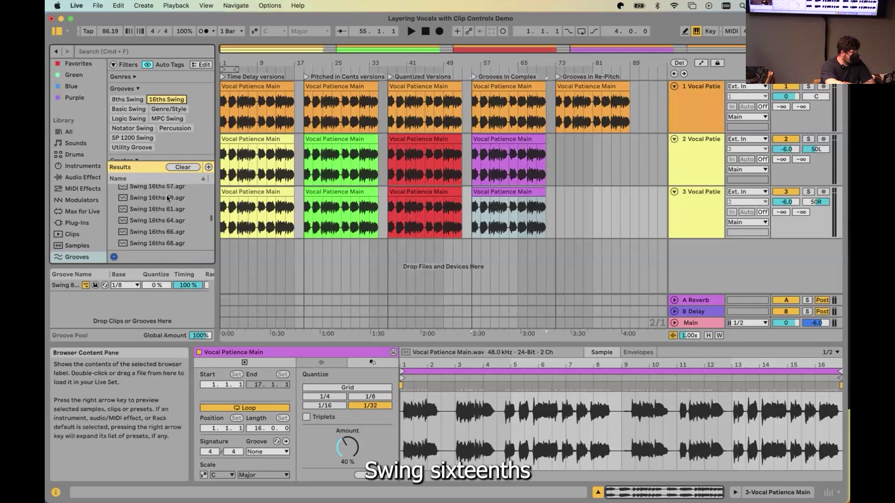
pyautogui.moveTo(163, 197); pyautogui.dragTo(264, 447)
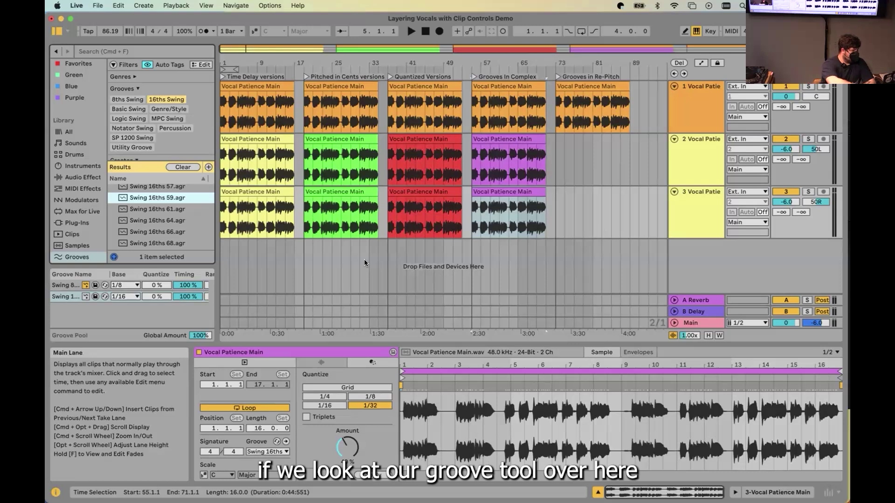
# Widen the browser until the Groove Pool shows its Random and Velocity columns, and look through the 16ths swing grooves
pyautogui.moveTo(215, 296); pyautogui.dragTo(287, 305)
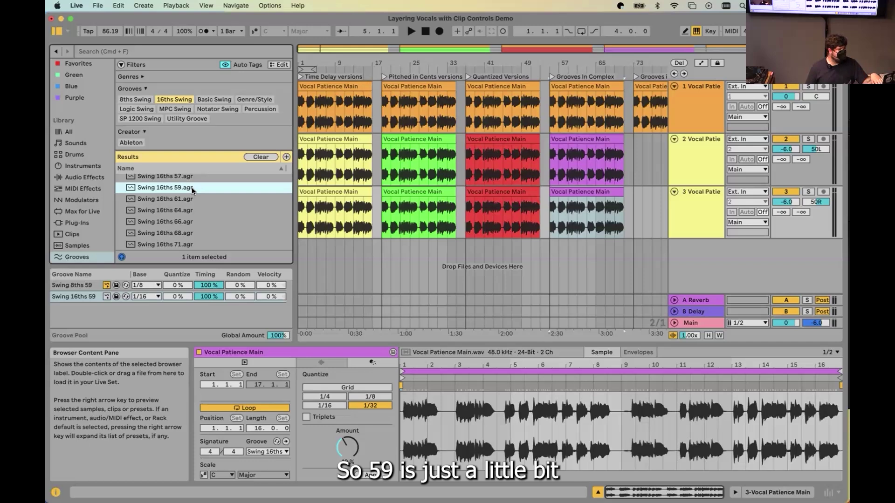
pyautogui.scroll(-3, 191, 232)
pyautogui.scroll(1, 186, 223)
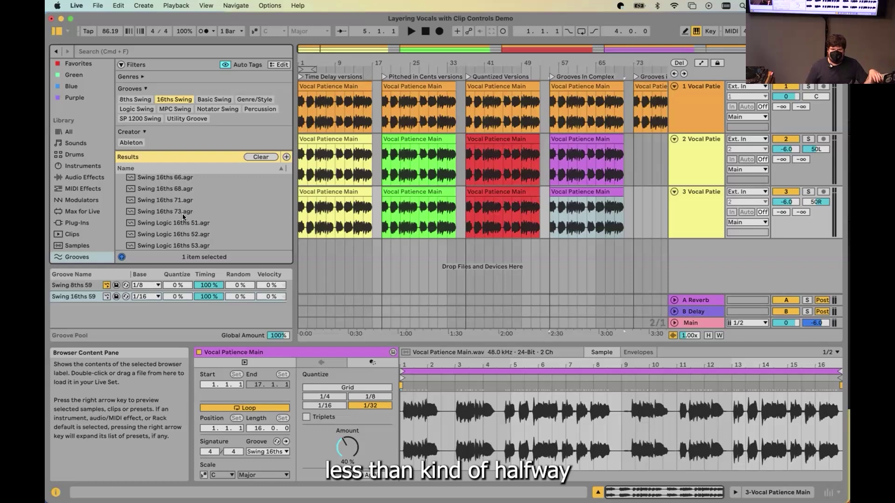
pyautogui.scroll(3, 196, 169)
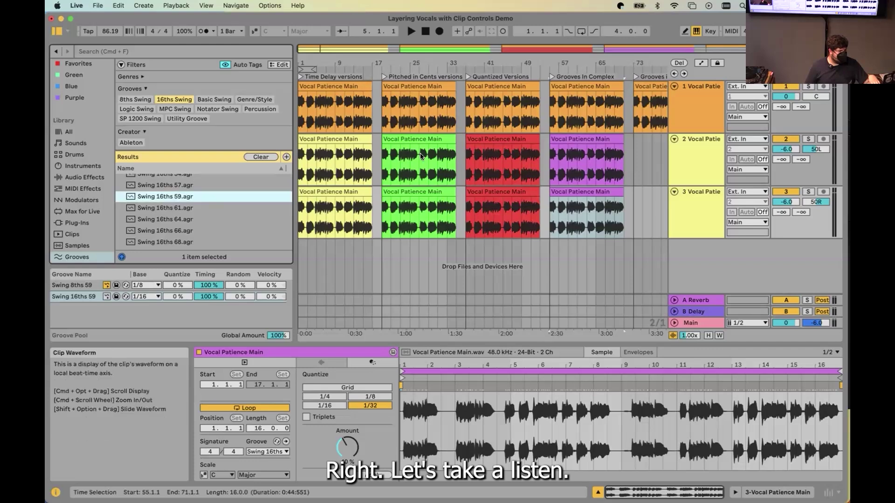
# Play the layered vocals from the start of the Grooves In Complex section
pyautogui.click(613, 118)
pyautogui.hscroll(1, 613, 118)
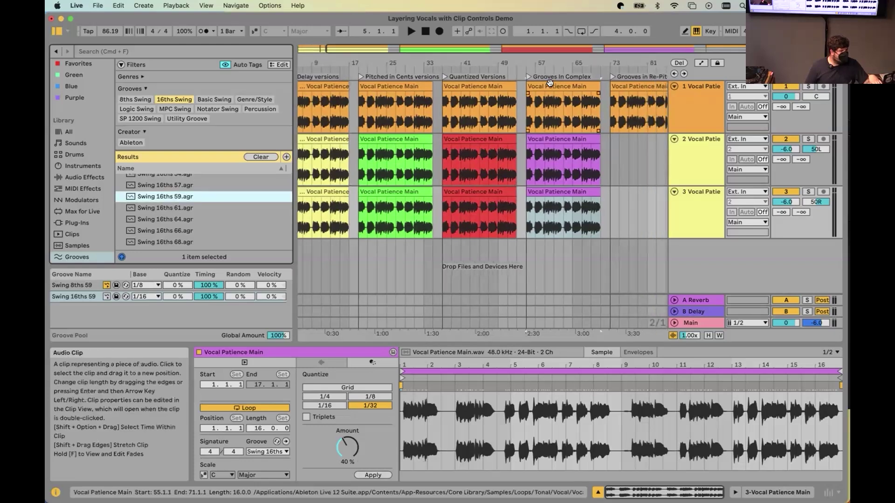
pyautogui.click(559, 85)
pyautogui.press('space')
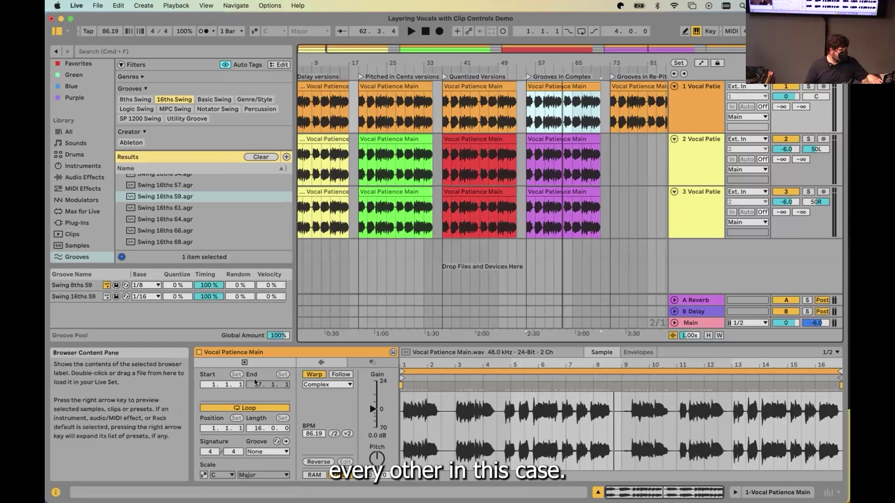
# Compare the waveforms and warp markers of the grooved clips on tracks 2 and 3 with the Quantized Versions clips
pyautogui.press('Down')
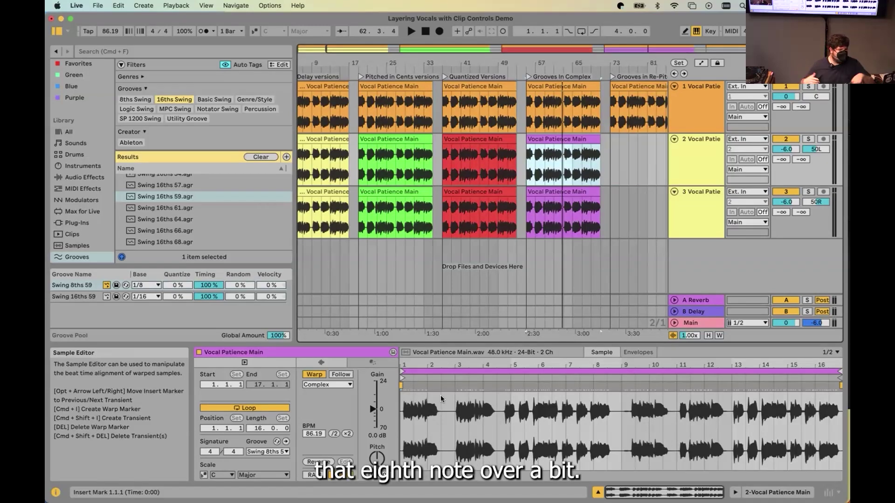
pyautogui.click(573, 224)
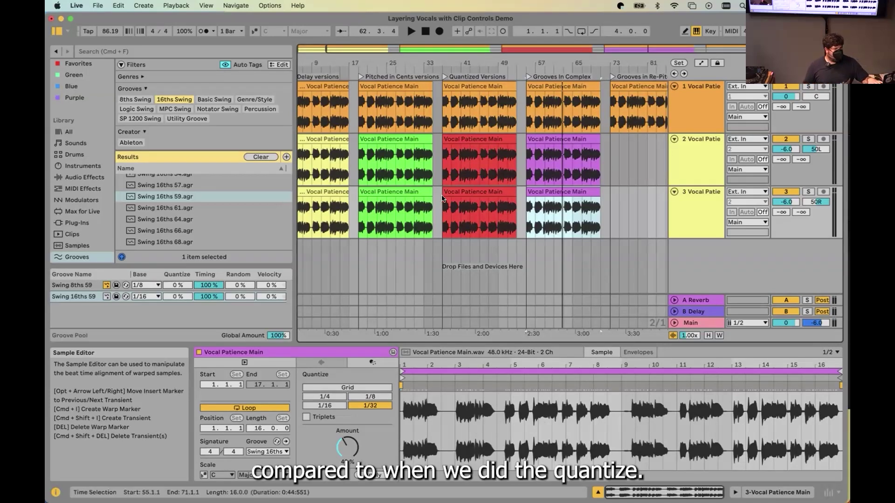
pyautogui.click(486, 192)
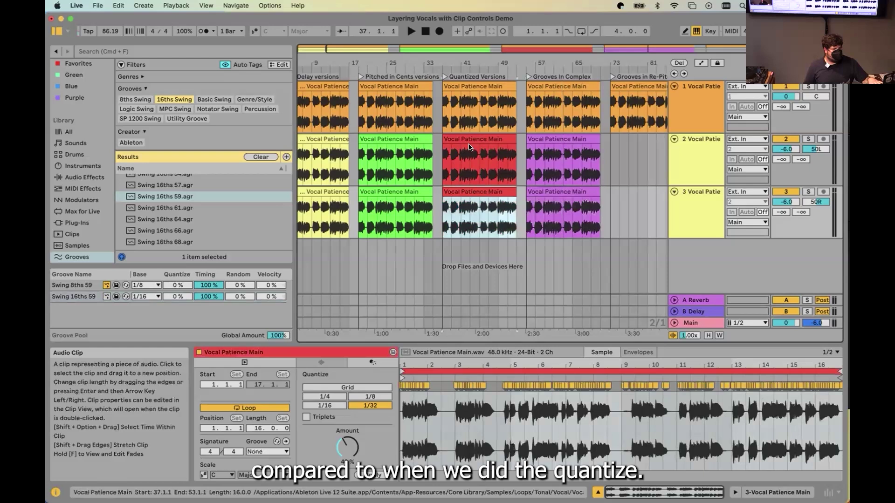
pyautogui.click(476, 100)
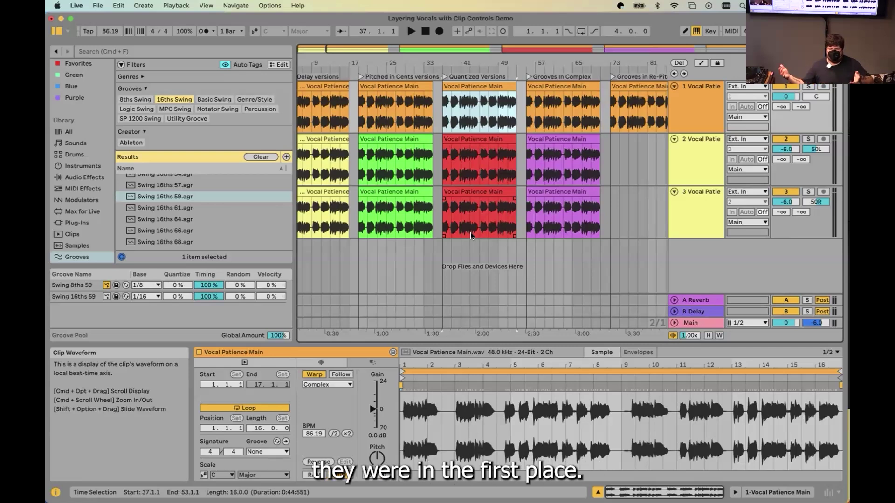
# Add two warp markers to track 2's Grooves In Complex clip and move the earlier one to 4.3.1
pyautogui.click(576, 139)
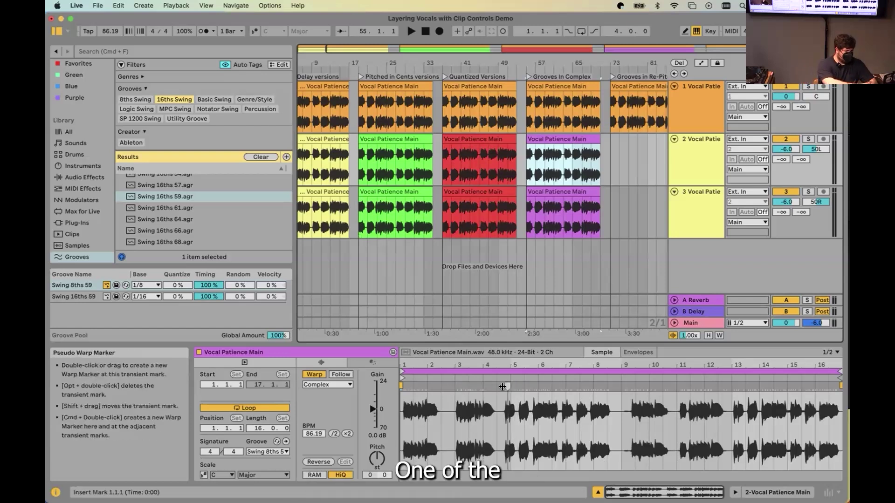
pyautogui.doubleClick(568, 391)
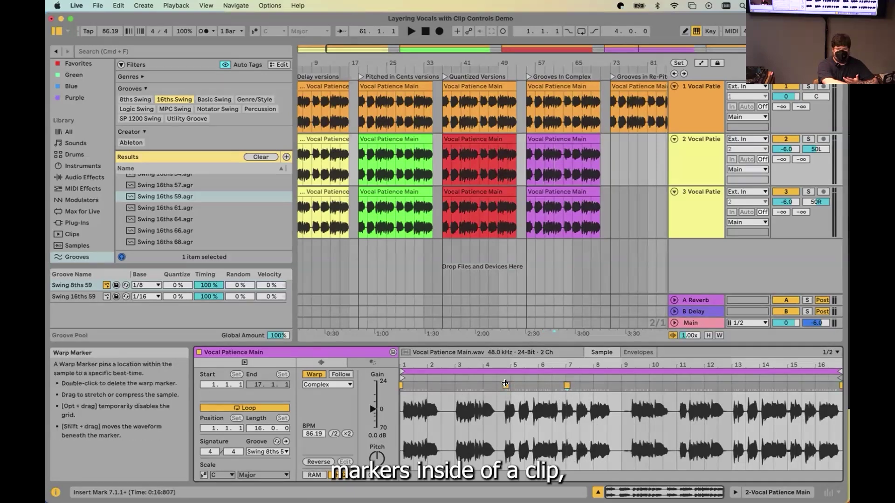
pyautogui.moveTo(506, 383)
pyautogui.mouseDown()
pyautogui.moveTo(410, 388)
pyautogui.moveTo(545, 391)
pyautogui.moveTo(429, 394)
pyautogui.moveTo(522, 397)
pyautogui.moveTo(464, 399)
pyautogui.moveTo(498, 401)
pyautogui.mouseUp()
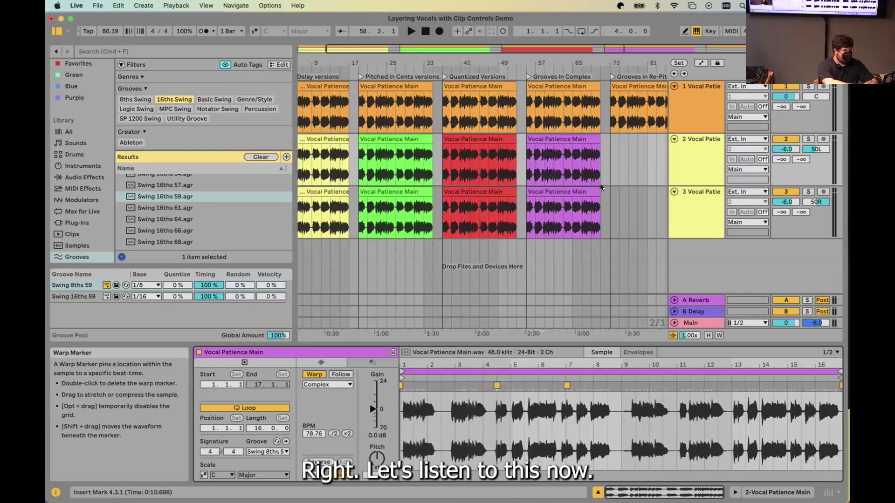
# Play the Grooves In Complex section and undo the warp marker changes in track 2's clip
pyautogui.click(556, 138)
pyautogui.press('space')
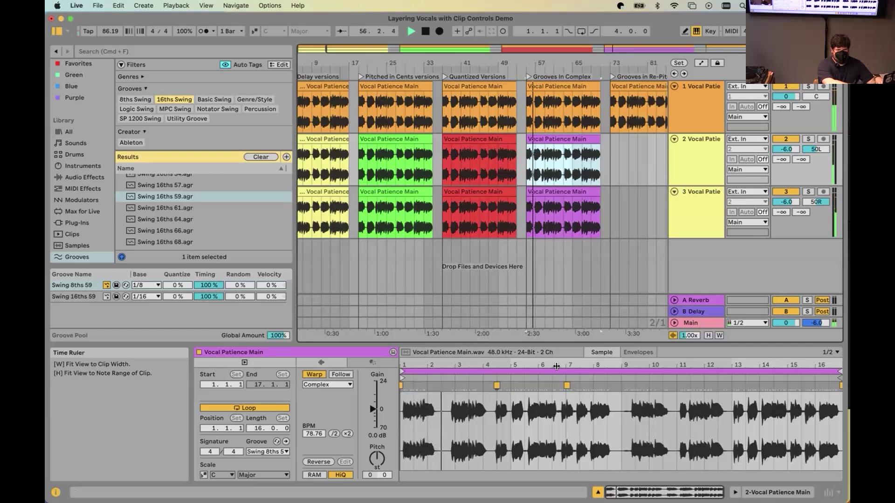
pyautogui.press('super+z')
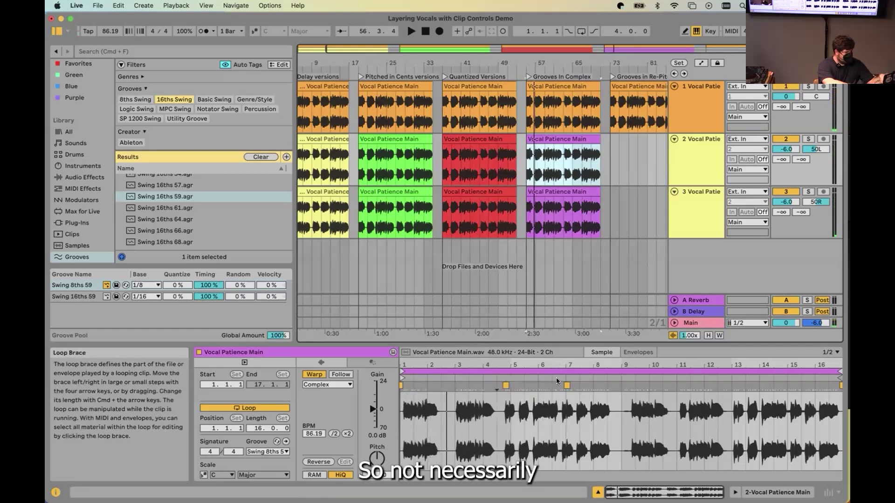
pyautogui.press('super+z')
pyautogui.press('super+z')
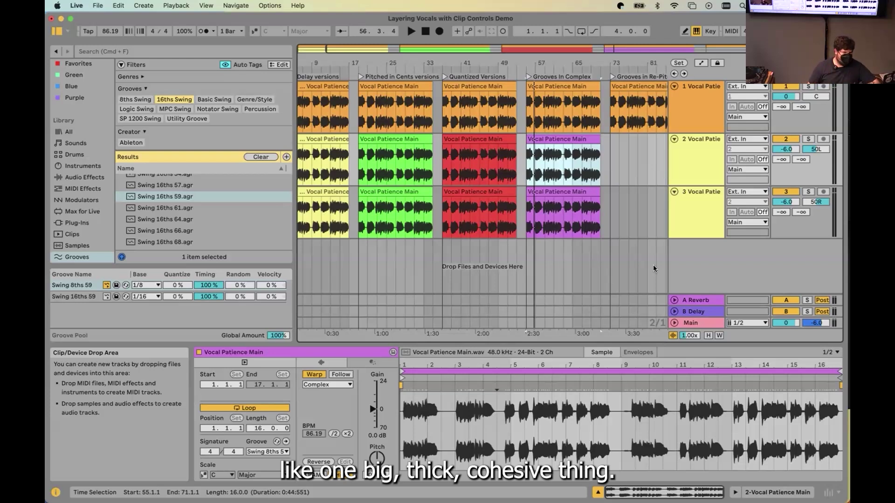
# Transpose track 3's Pitched in Cents versions clip up 4 semitones
pyautogui.click(404, 141)
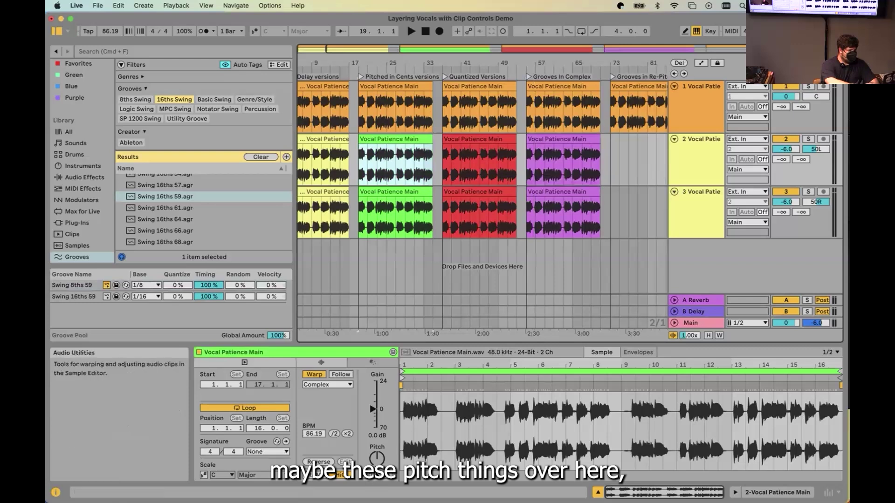
pyautogui.click(401, 215)
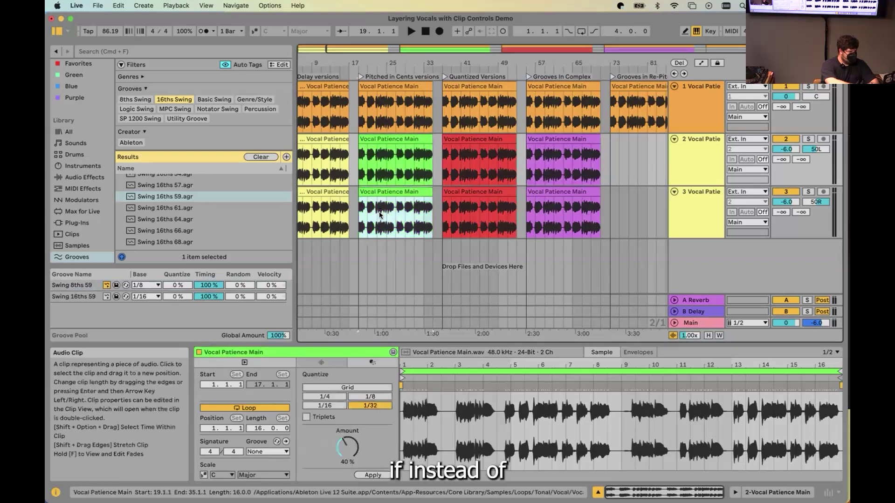
pyautogui.click(320, 364)
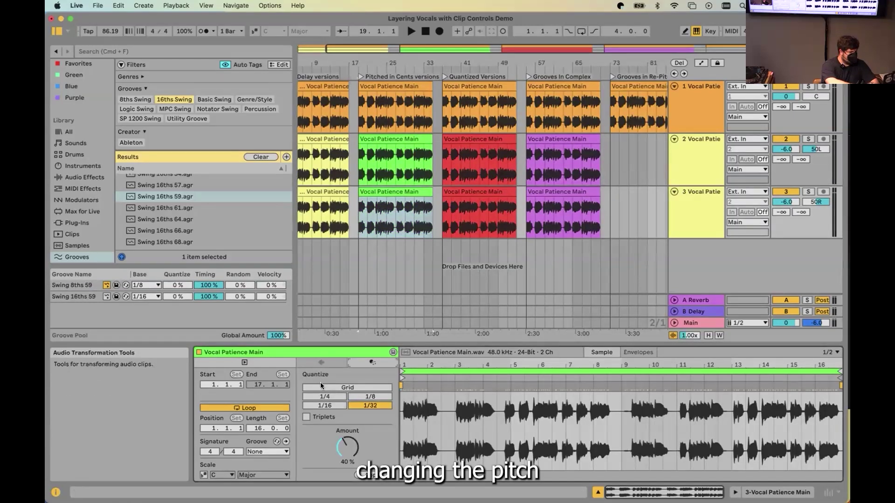
pyautogui.click(323, 366)
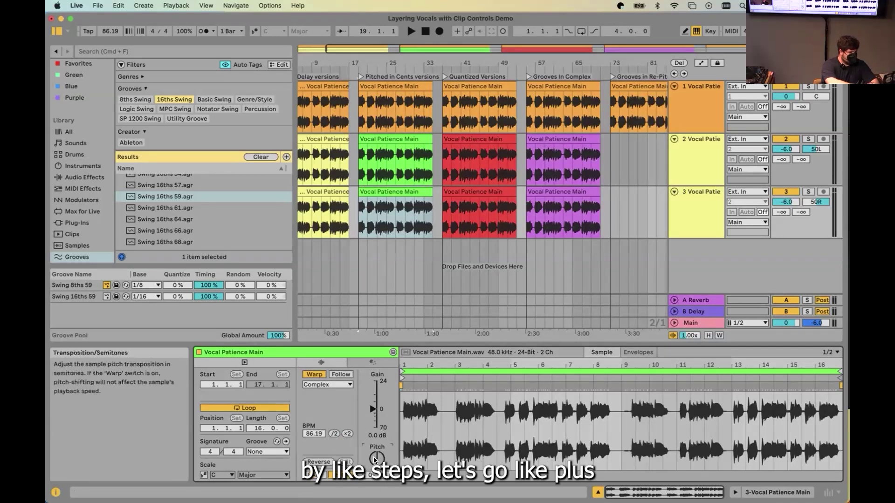
pyautogui.moveTo(373, 458); pyautogui.dragTo(373, 448)
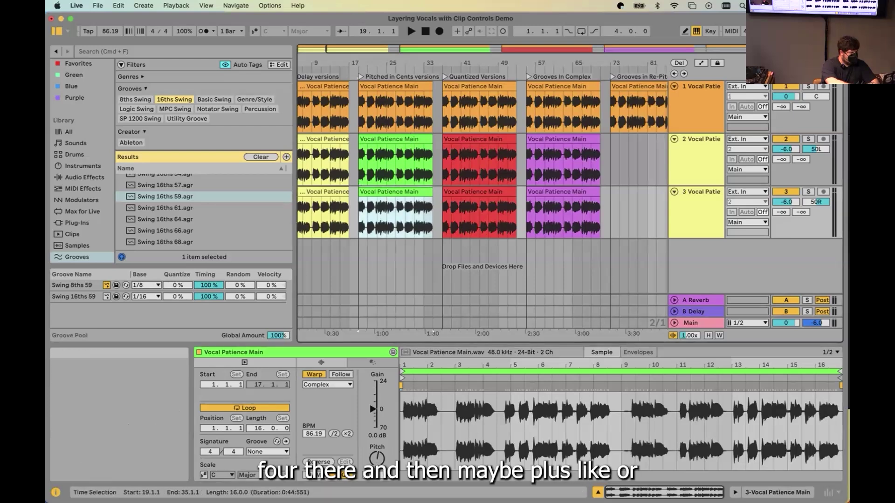
# Transpose track 2's Pitched in Cents versions clip by a different interval than track 3's and play the section from its start
pyautogui.click(399, 138)
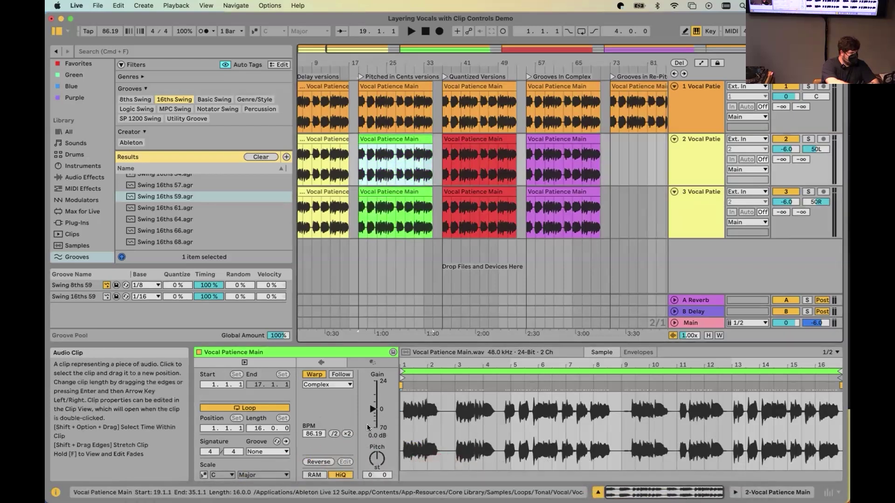
pyautogui.click(376, 459)
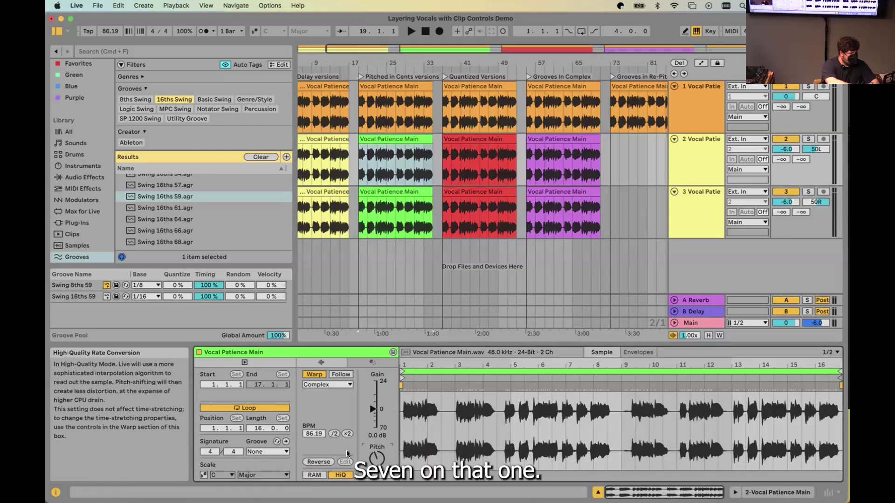
pyautogui.click(369, 87)
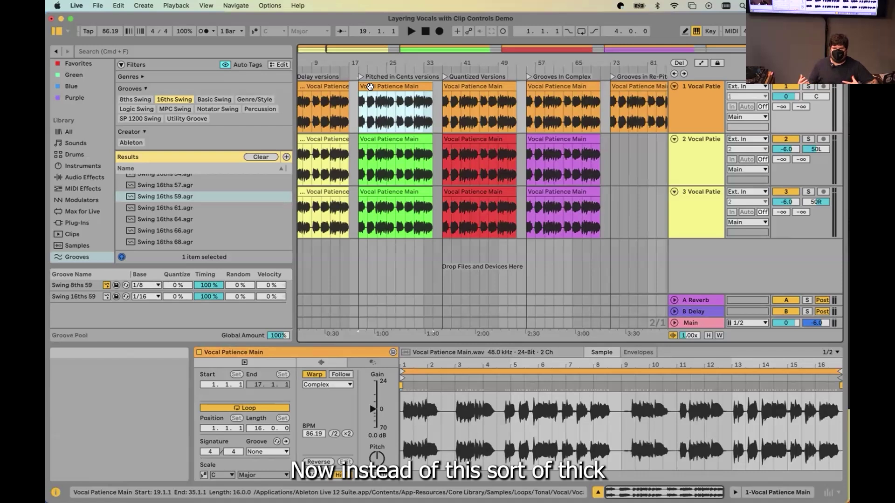
pyautogui.press('space')
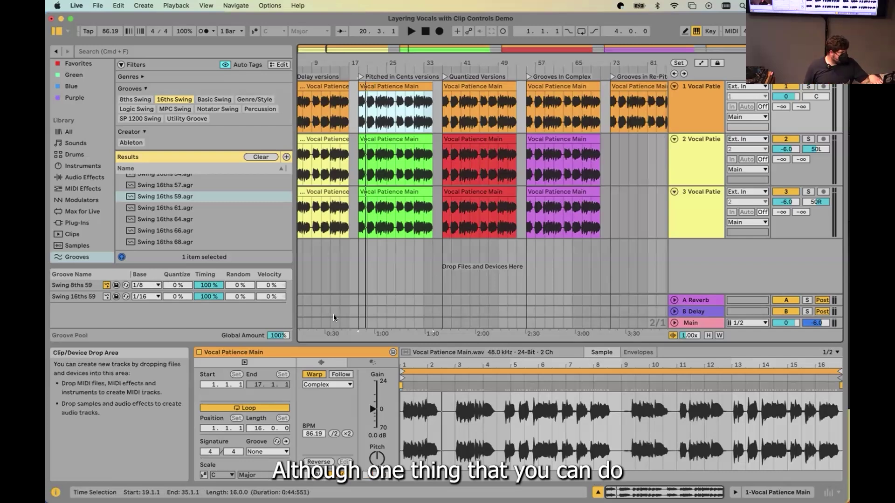
# Set the warp mode of the Pitched in Cents clips on tracks 2 and 3 to Complex Pro and replay the section from 19.1.1
pyautogui.click(393, 142)
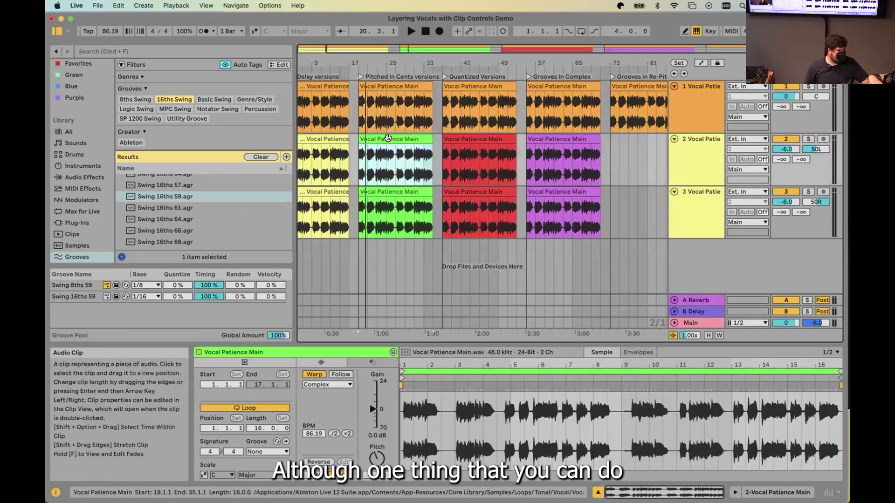
pyautogui.click(349, 384)
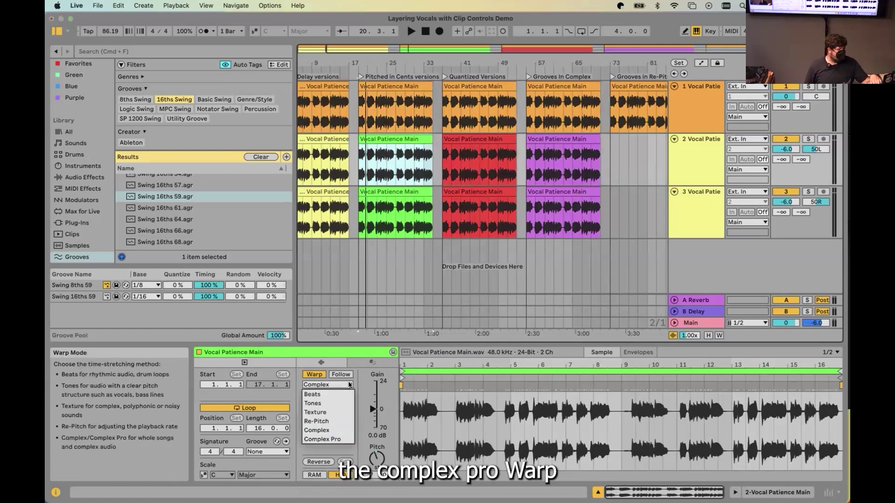
pyautogui.click(331, 436)
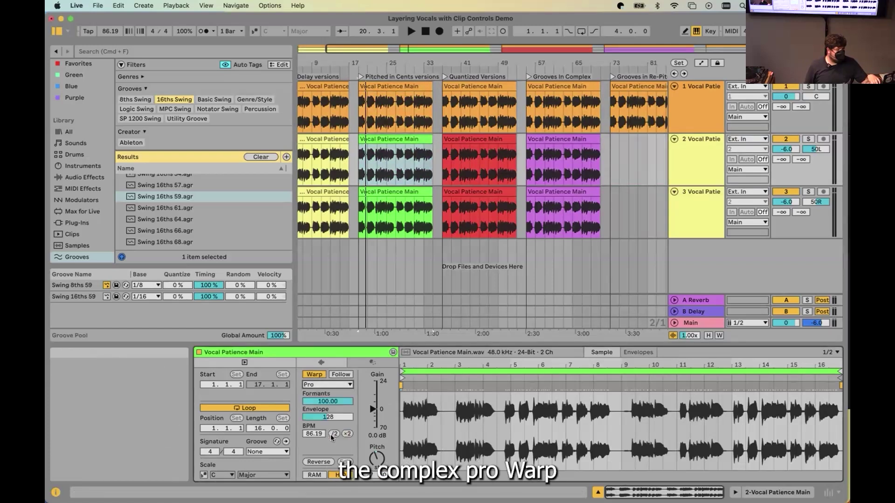
pyautogui.click(389, 193)
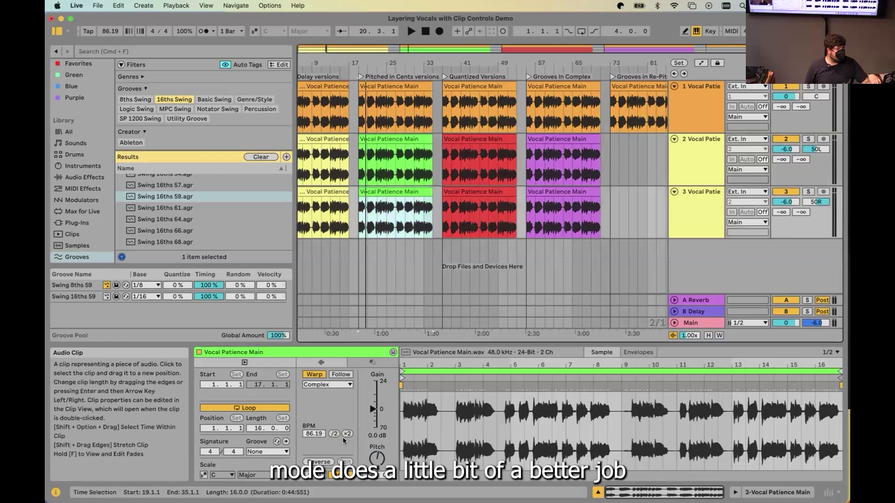
pyautogui.click(337, 384)
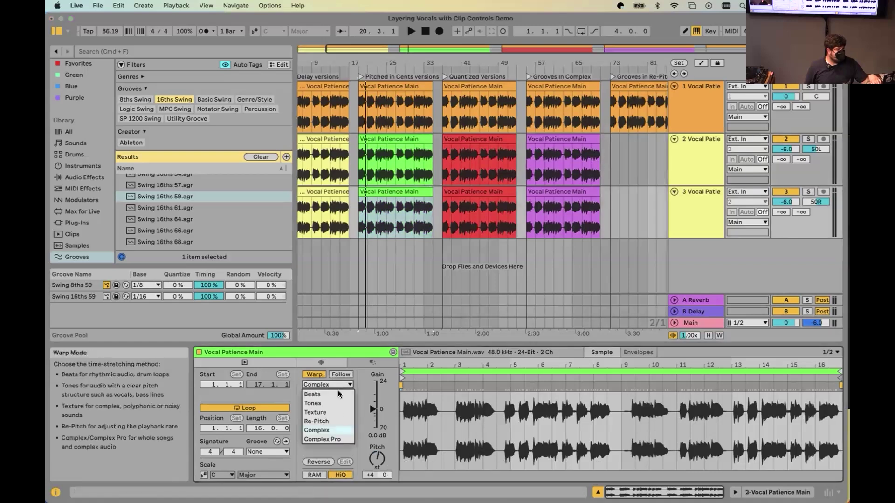
pyautogui.click(340, 440)
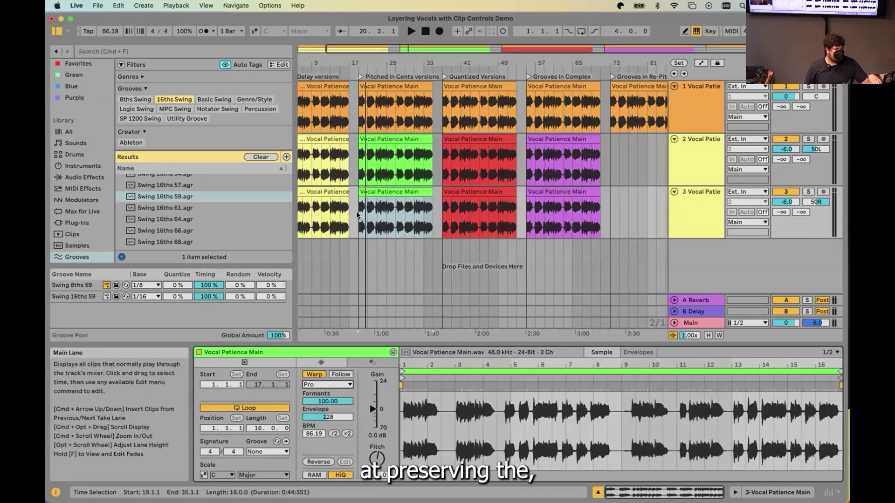
pyautogui.click(358, 215)
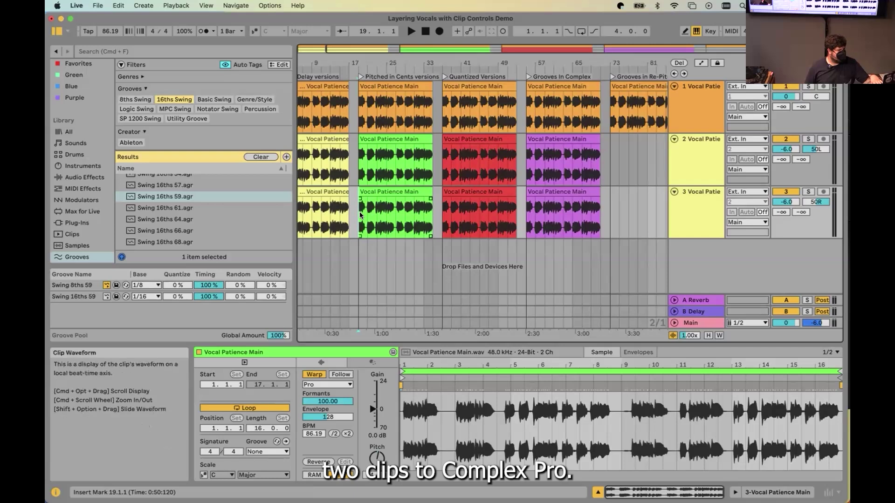
pyautogui.press('space')
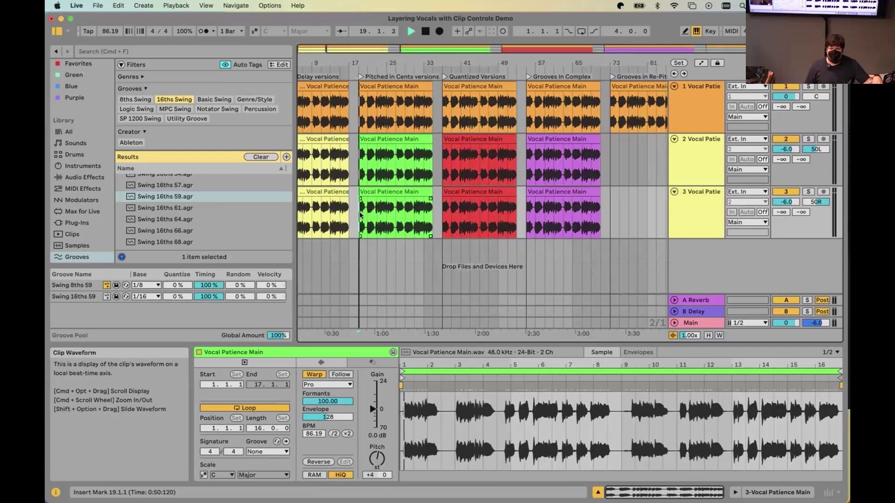